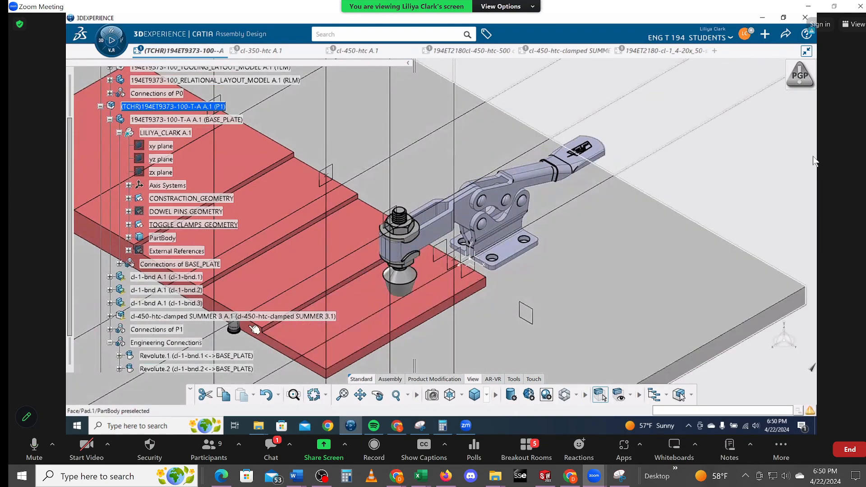
- Try to paste a copy of the cl-450-htc-clamped SUMMER 3.1 toggle clamp into the P1 assembly, and undo the insertion
click(288, 317)
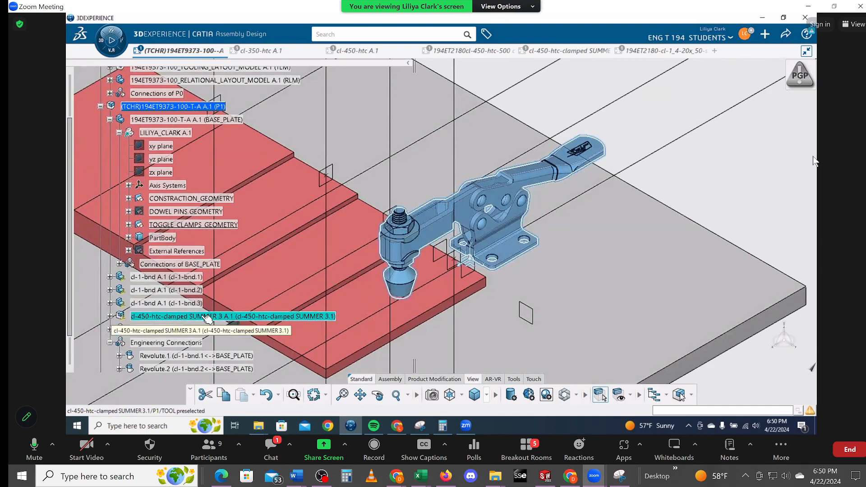
right_click(208, 319)
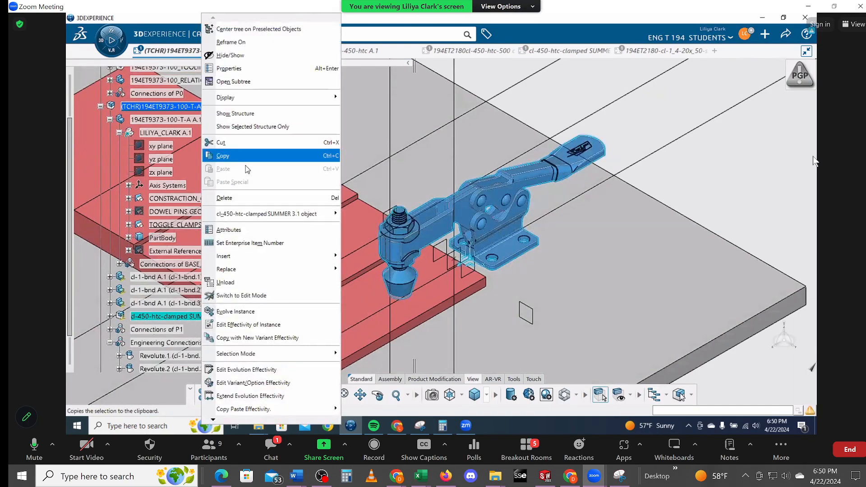
click(234, 162)
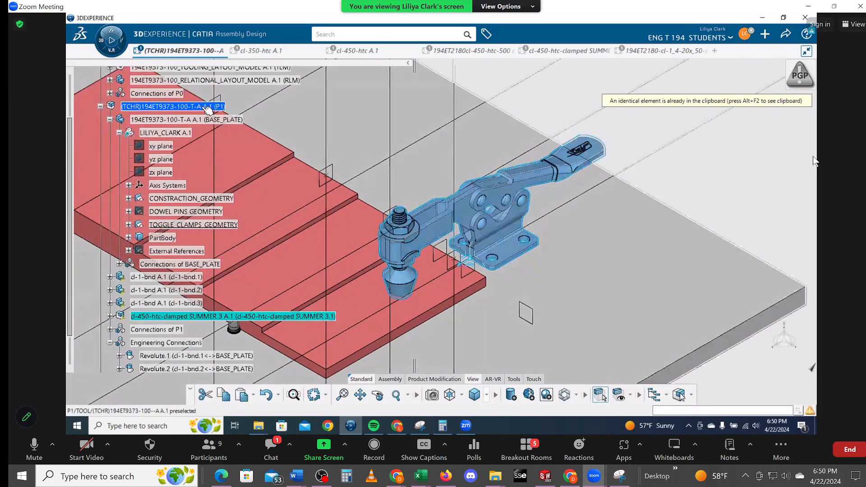
click(208, 109)
right_click(205, 110)
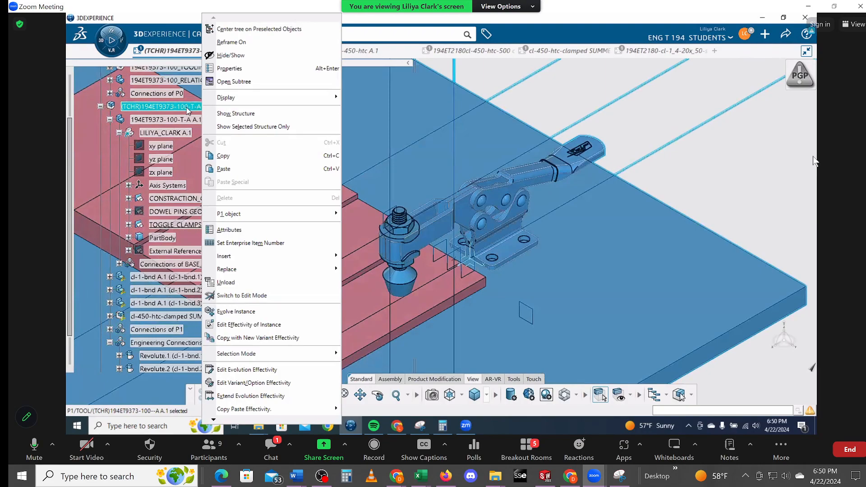
click(243, 169)
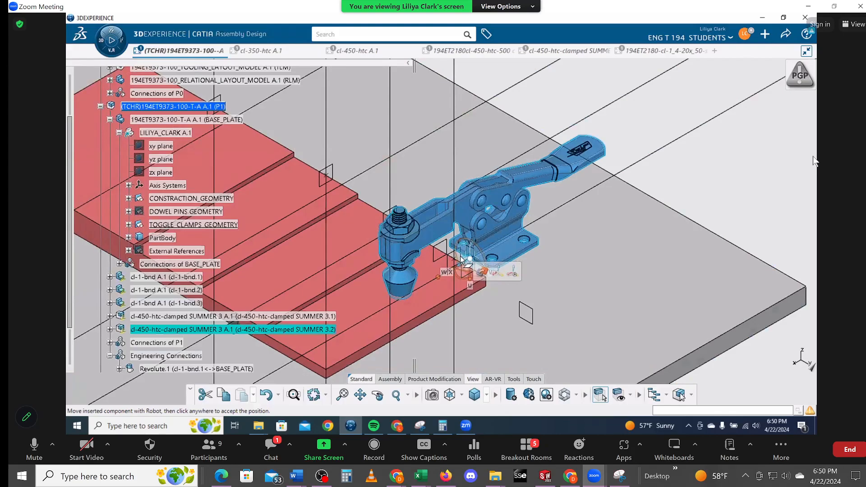
drag(460, 258, 399, 207)
click(265, 395)
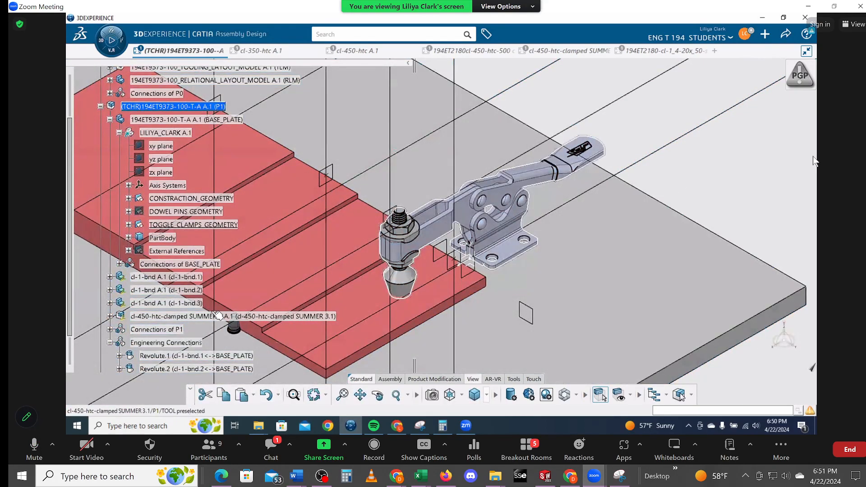
- Copy the cl-450-htc-clamped SUMMER 3.1 toggle clamp, paste it into the P1 assembly and accept the inserted position
right_click(218, 316)
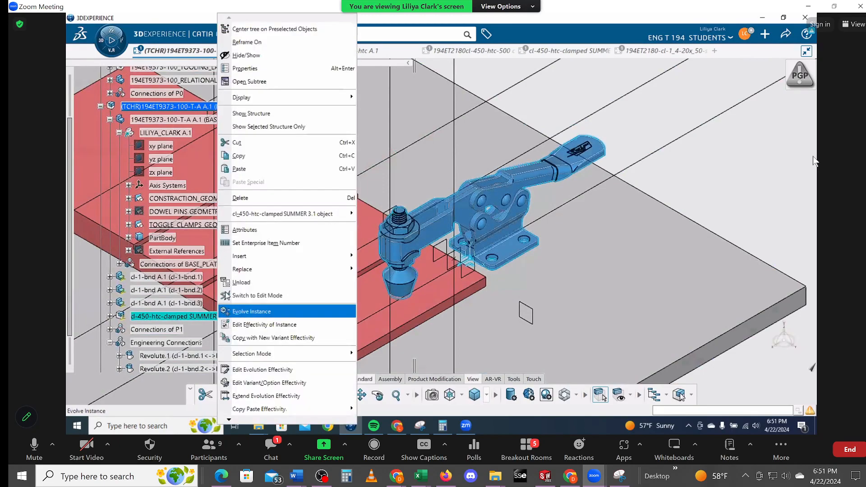
click(253, 156)
click(192, 111)
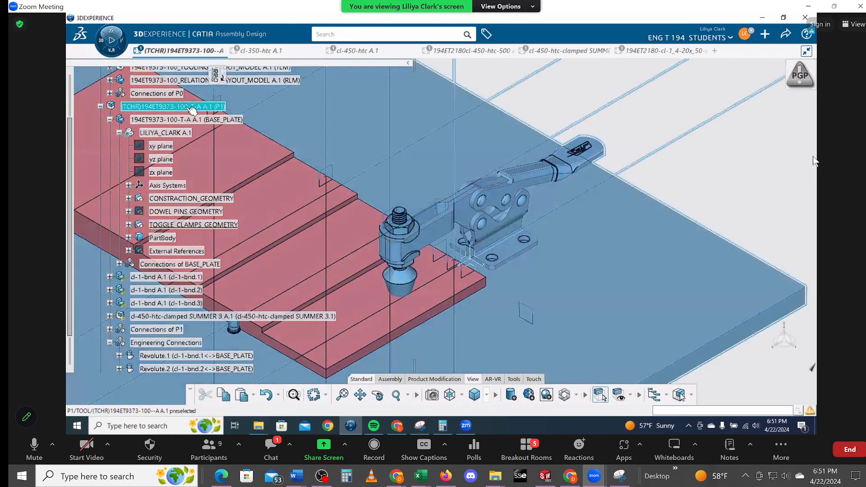
right_click(187, 111)
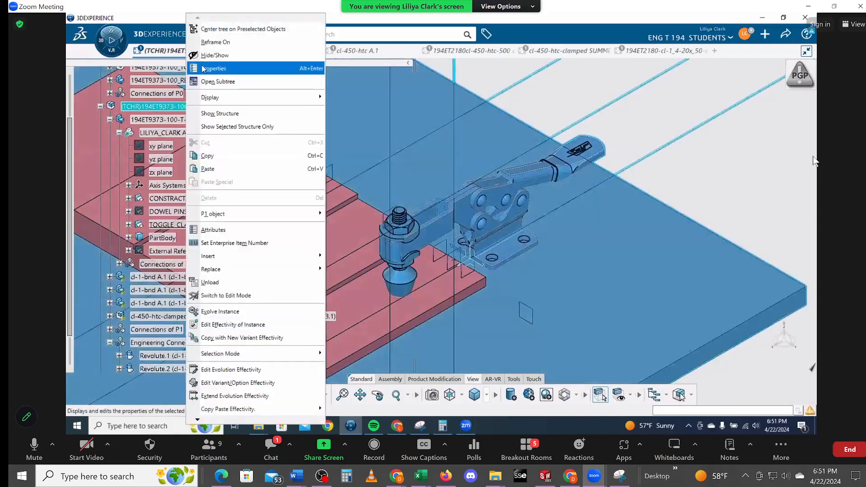
click(222, 169)
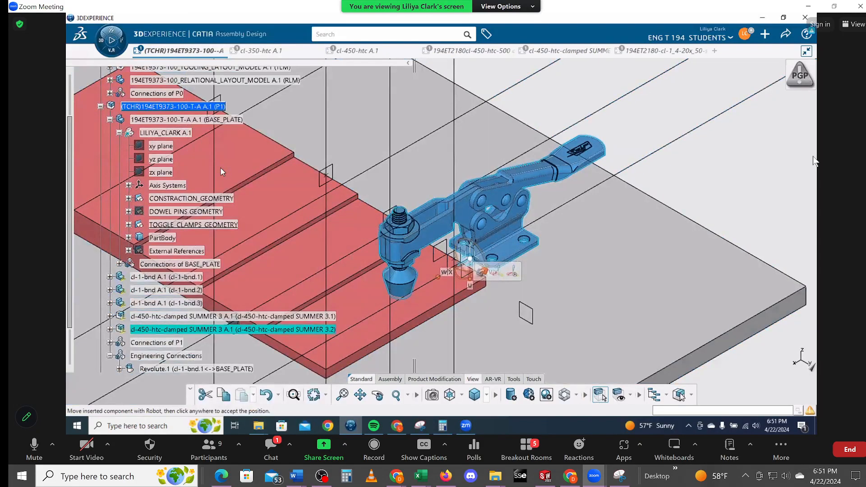
click(728, 198)
middle_drag(728, 198, 771, 206)
ctrl+middle_drag(680, 280, 670, 180)
middle_drag(743, 365, 591, 270)
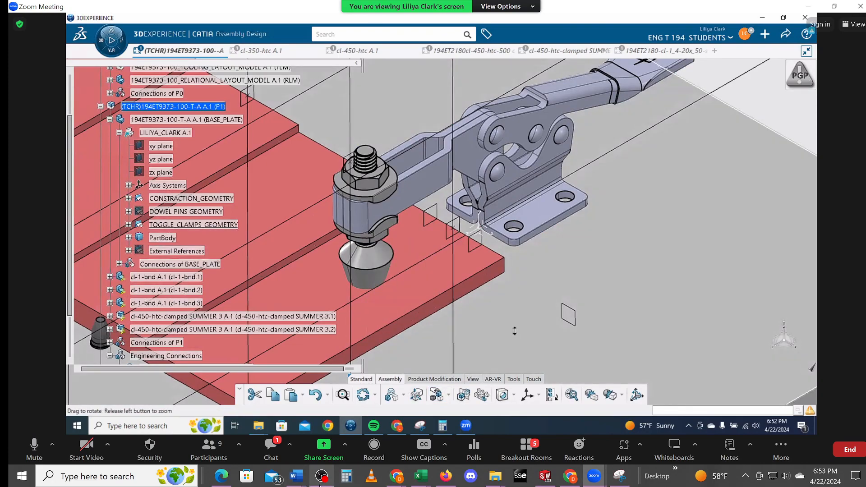
mouse_move(320, 484)
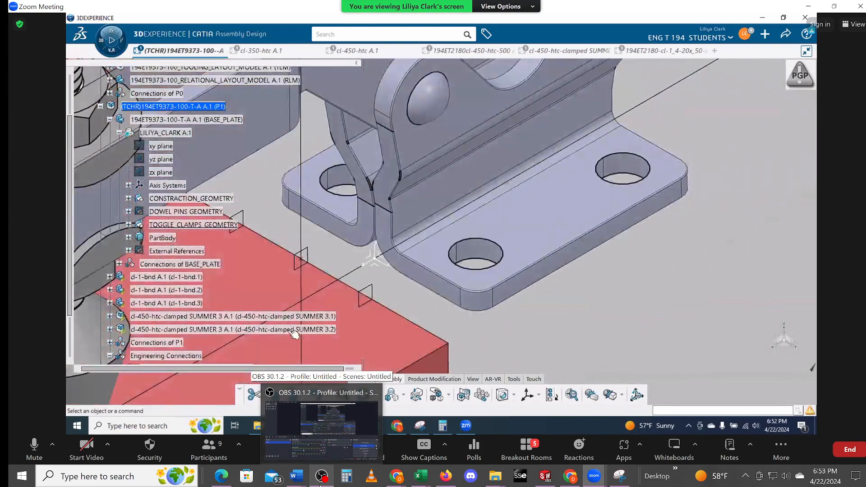
click(33, 448)
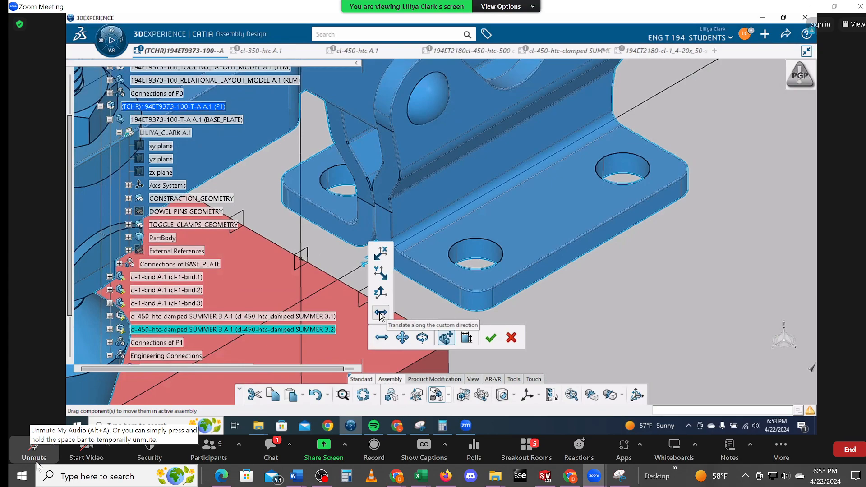
click(32, 457)
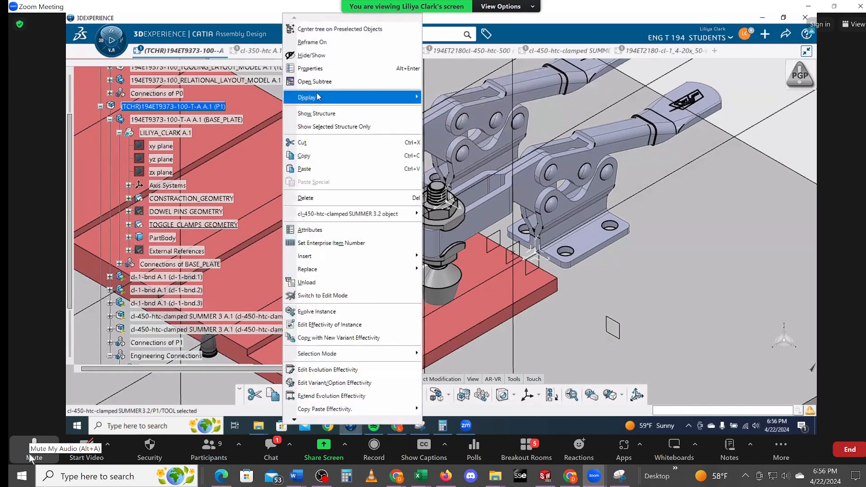
- Paste a copy of the cl-450-htc-clamped SUMMER 3.2 toggle clamp into the P1 assembly and accept the inserted position
right_click(212, 331)
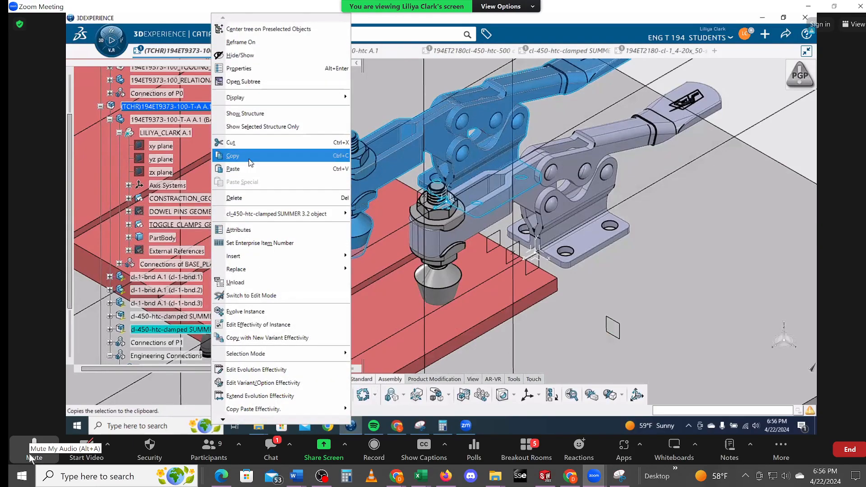
click(235, 156)
click(169, 107)
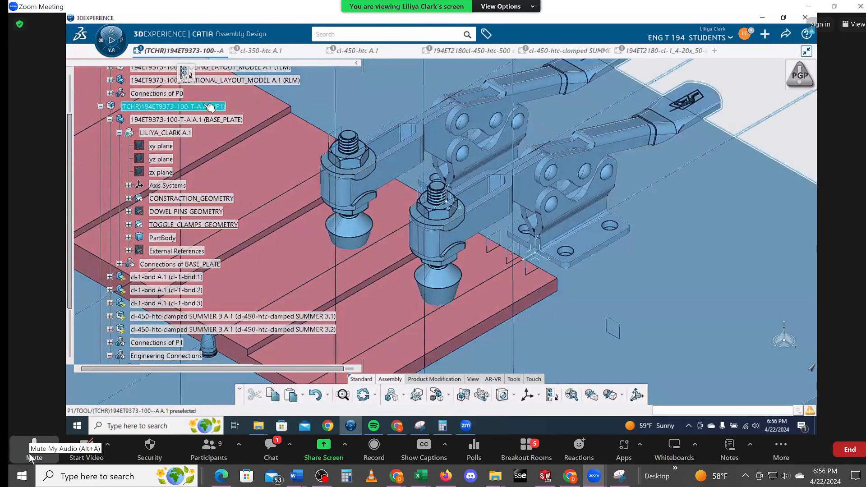
right_click(215, 108)
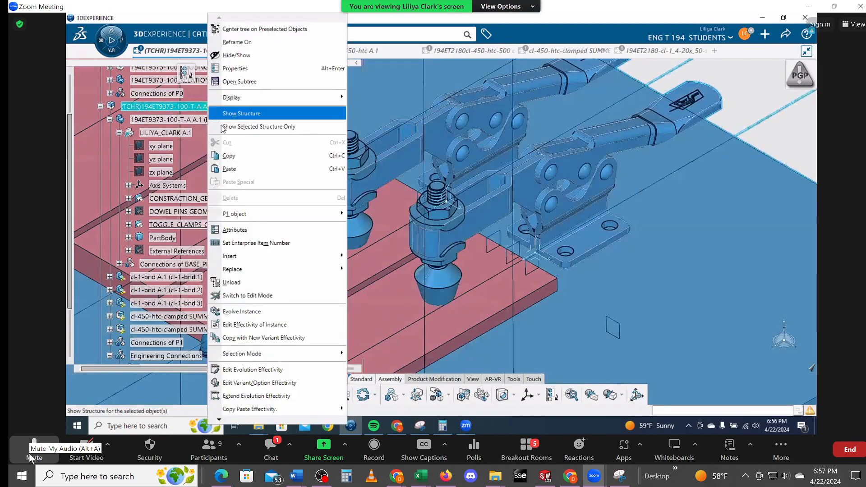
click(239, 168)
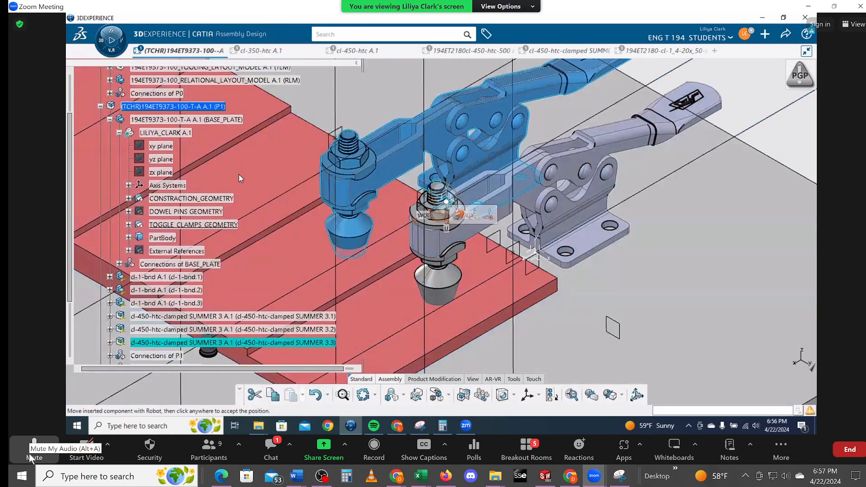
middle_drag(662, 232, 777, 194)
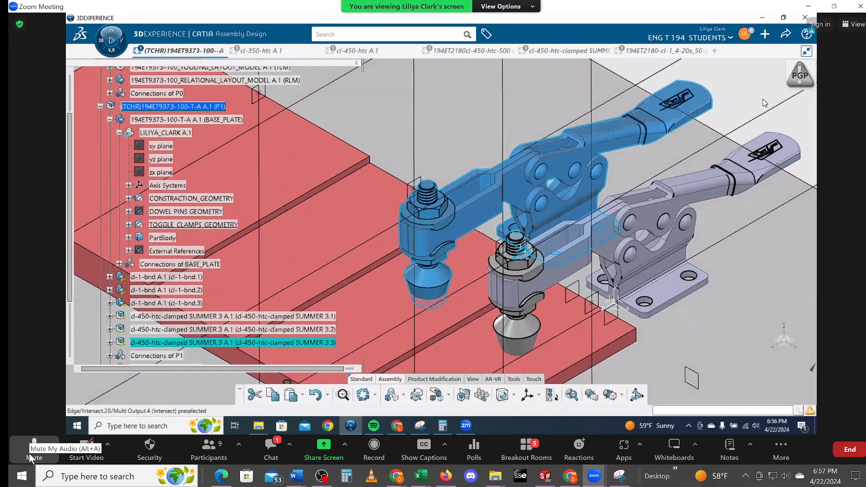
click(754, 91)
- Try to translate the cl-450-htc-clamped SUMMER 3.4 clamp along the long bend edge of its bracket, and undo the move
middle_drag(713, 319, 623, 237)
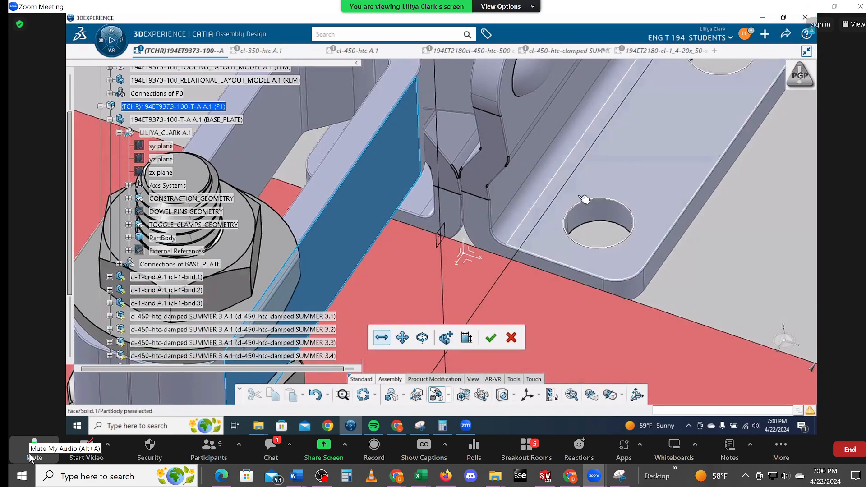
mouse_move(495, 199)
middle_down()
mouse_move(480, 190)
mouse_move(488, 200)
middle_up()
middle_drag(774, 209, 763, 307)
middle_drag(560, 223, 564, 176)
middle_drag(492, 177, 515, 200)
click(382, 337)
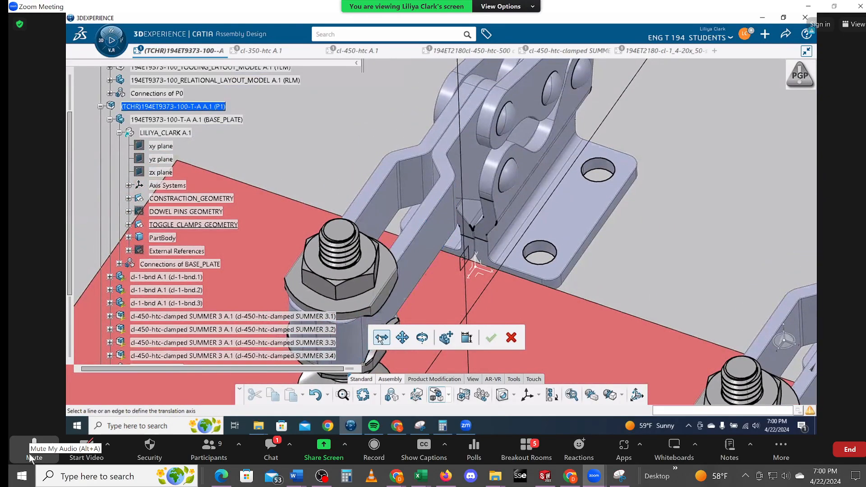
click(531, 199)
drag(530, 199, 553, 199)
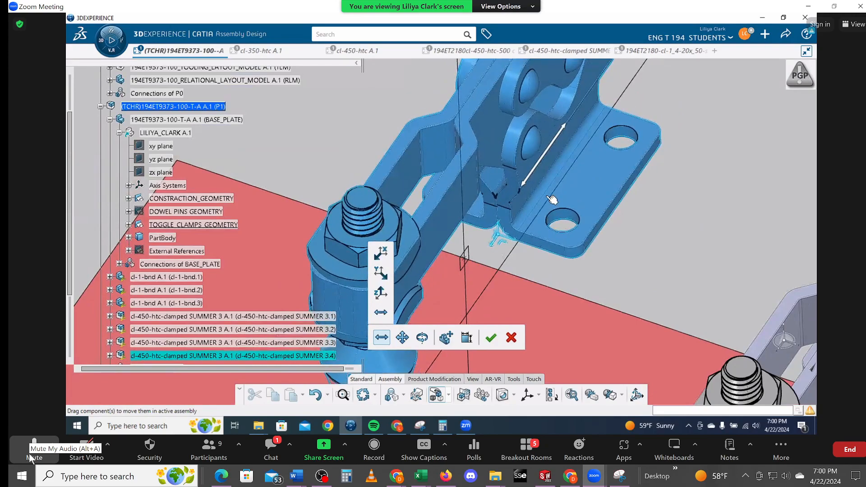
click(316, 396)
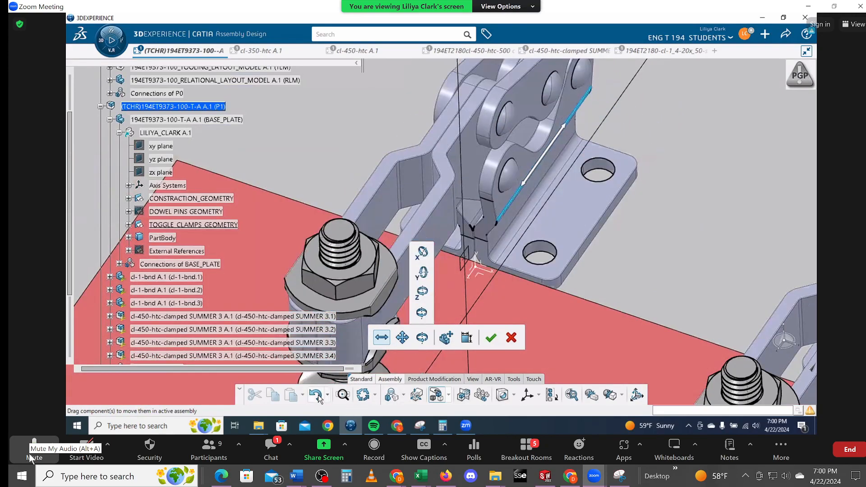
- Translate the cl-450-htc-clamped SUMMER 3.4 clamp along the short front edge of its mounting flange towards the neighbouring construction plane and accept the move
click(382, 338)
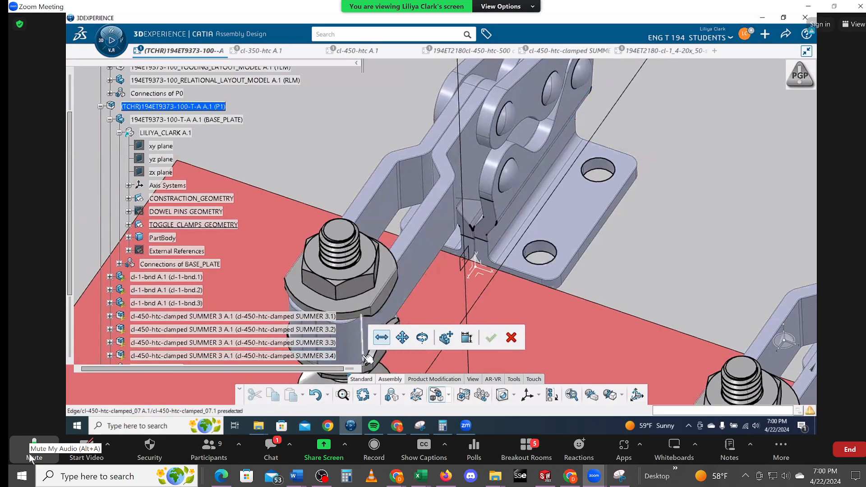
click(381, 337)
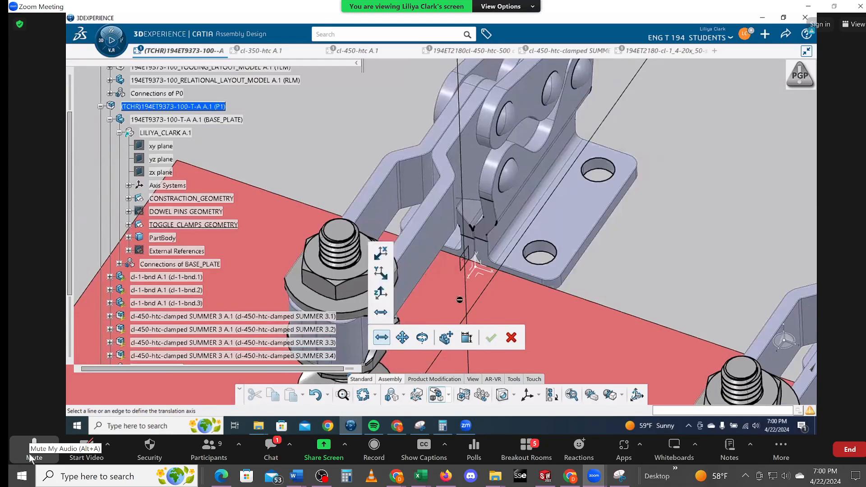
click(506, 272)
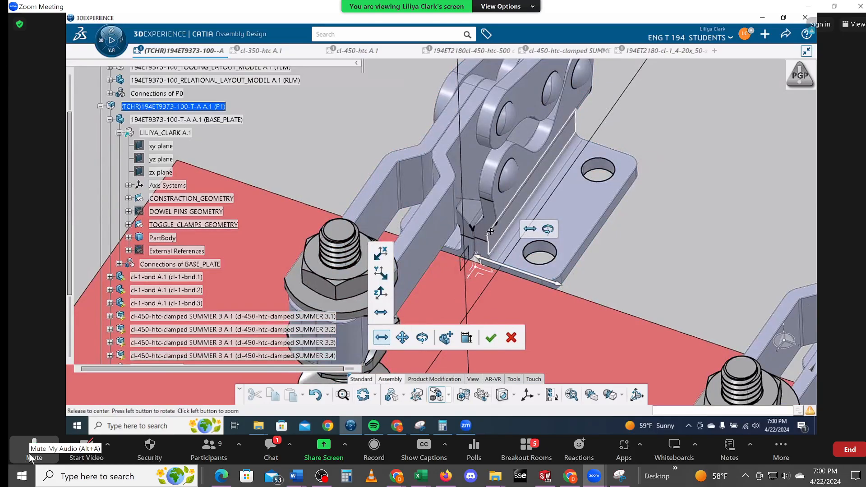
middle_drag(491, 232, 490, 228)
drag(468, 226, 412, 192)
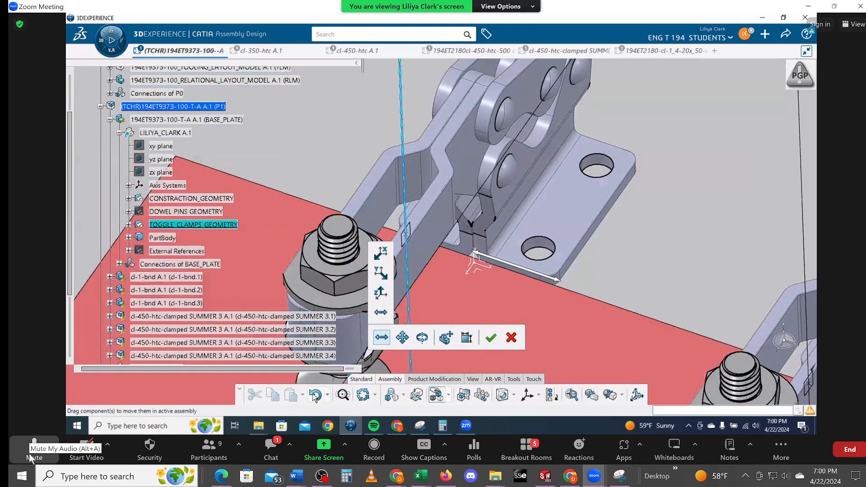
click(315, 395)
drag(579, 227, 502, 188)
click(624, 240)
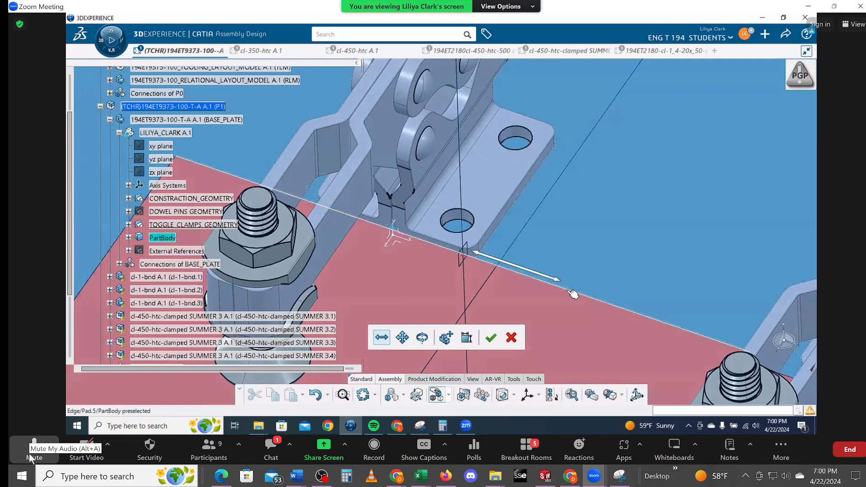
click(490, 338)
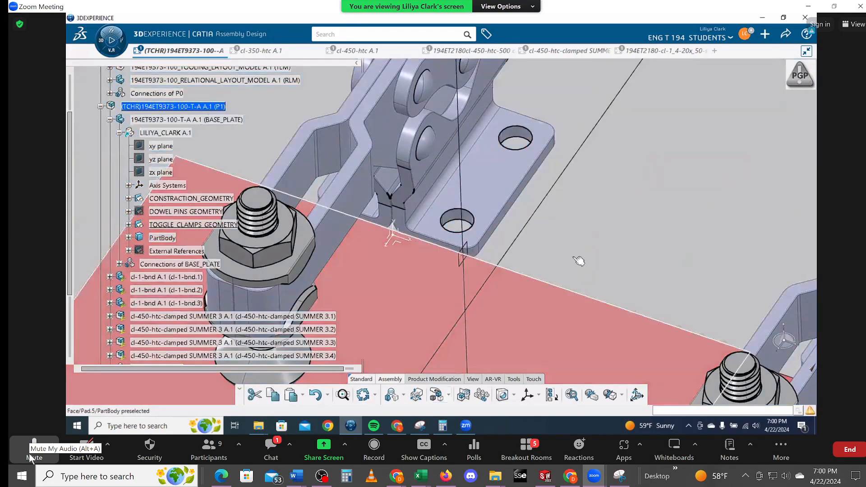
- Try to create an engineering connection from the YZ plane of the cl-450-htc-clamped SUMMER 3.4 clamp's axis system
middle_drag(605, 229, 726, 172)
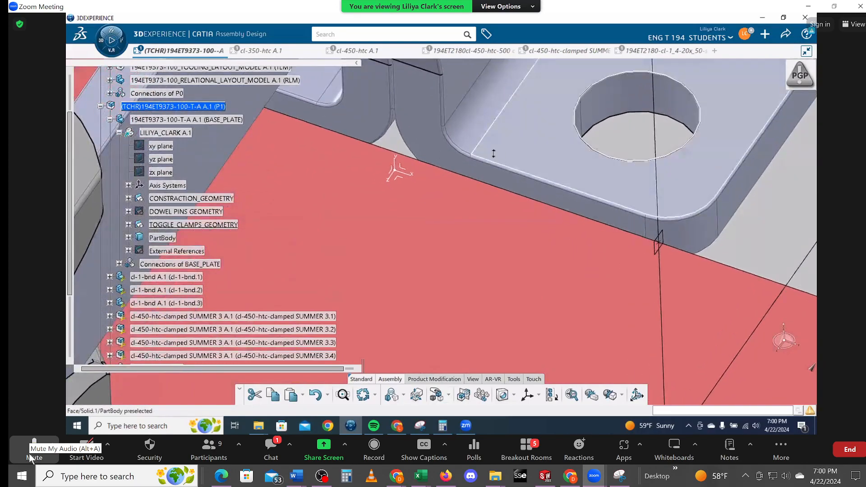
click(389, 171)
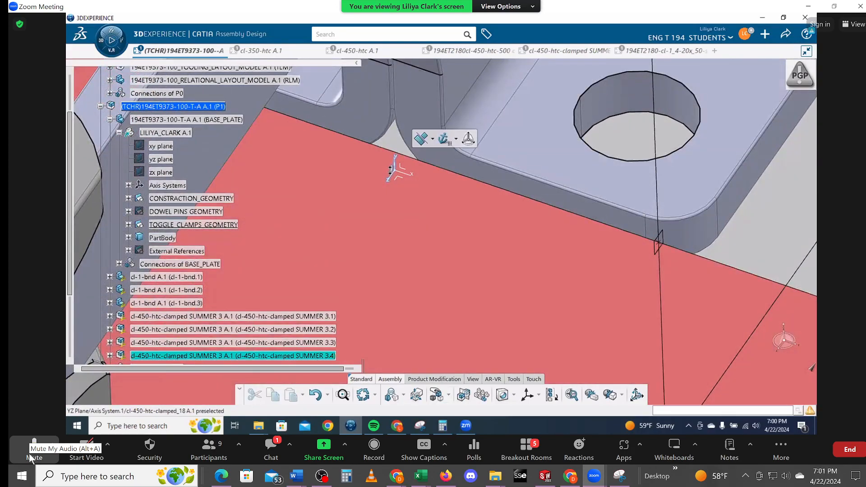
middle_drag(464, 193, 518, 264)
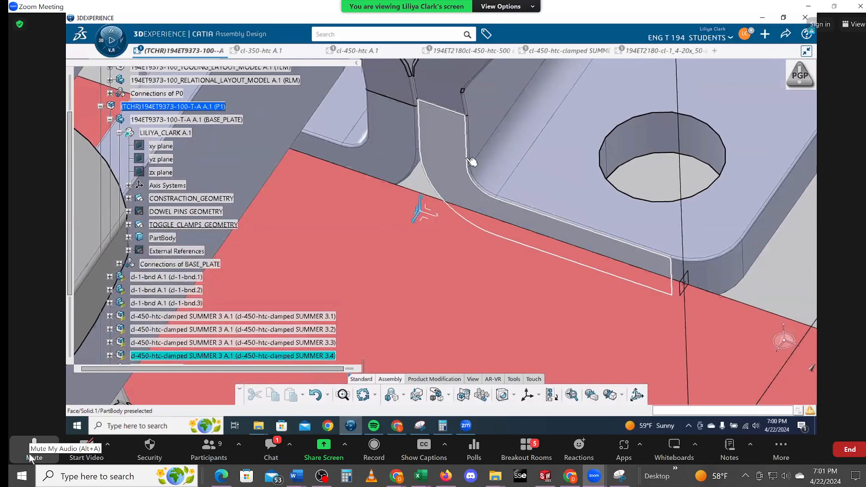
click(472, 161)
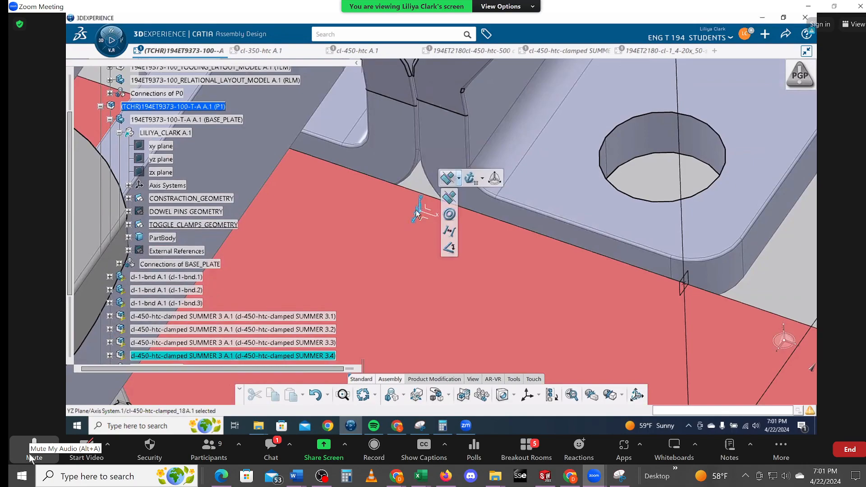
click(449, 233)
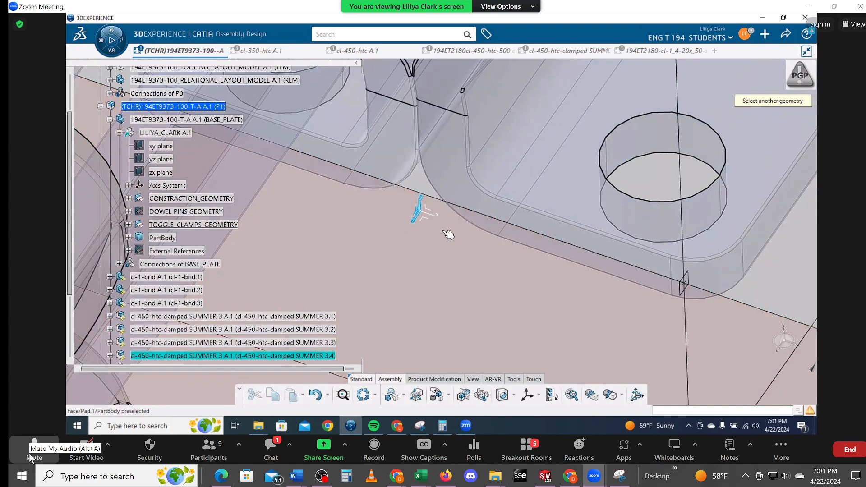
click(778, 242)
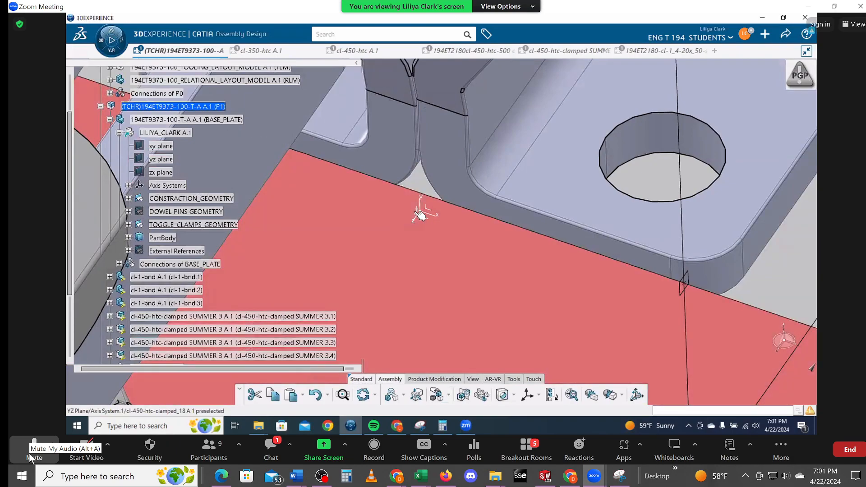
click(420, 216)
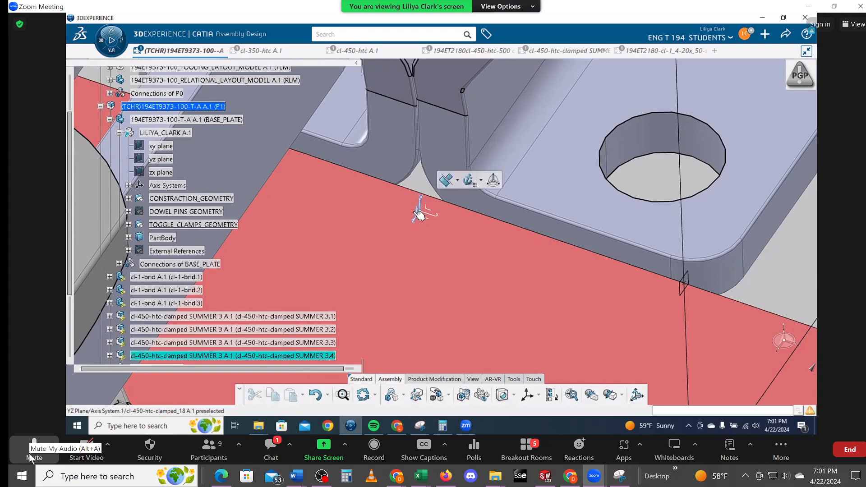
click(458, 180)
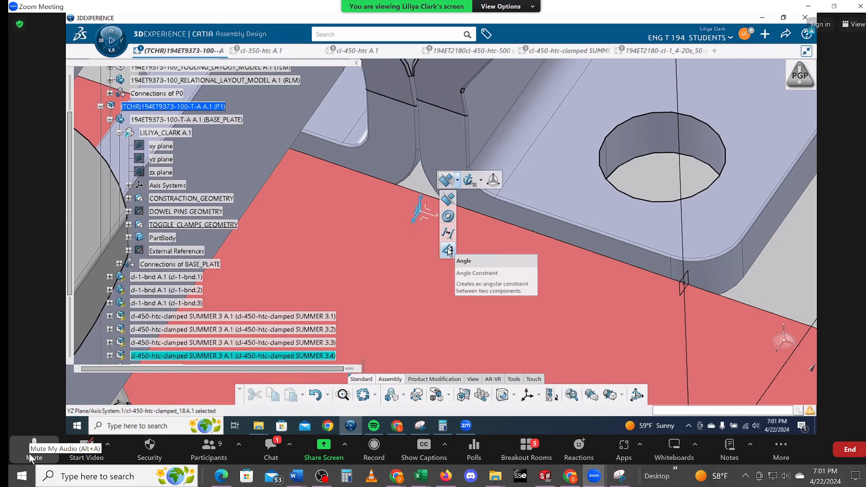
click(453, 200)
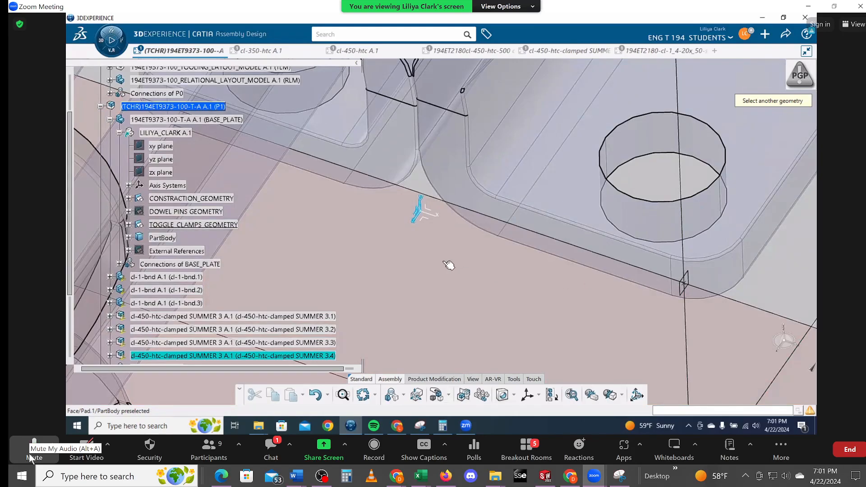
key(Escape)
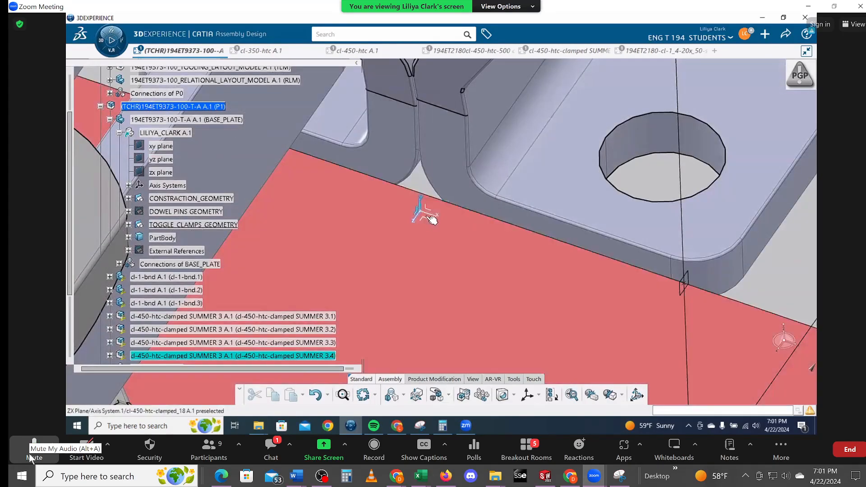
- Make the YZ plane of the cl-450-htc-clamped SUMMER 3.4 clamp's axis system coincident with Plane.21 of the base plate's TOGGLE_CLAMPS_GEOMETRY
click(423, 214)
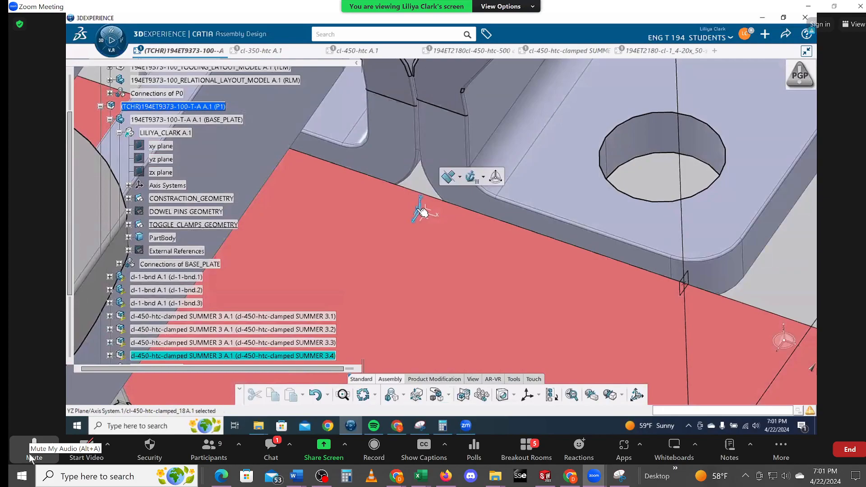
click(460, 179)
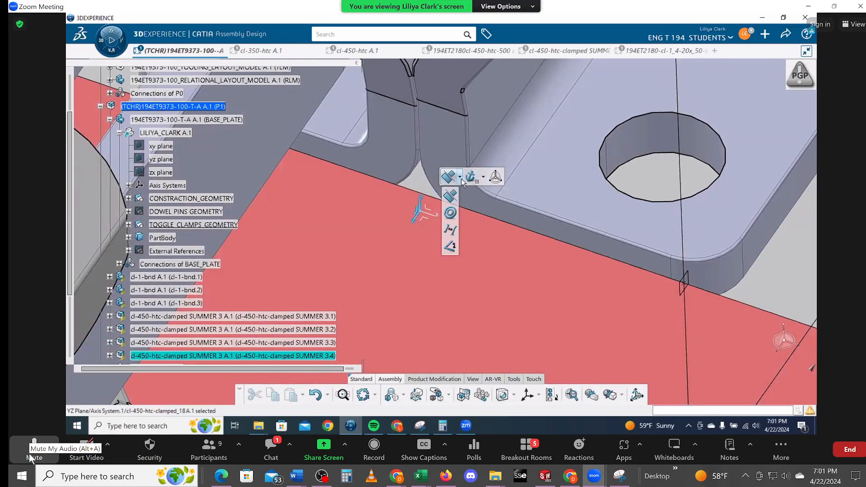
click(459, 216)
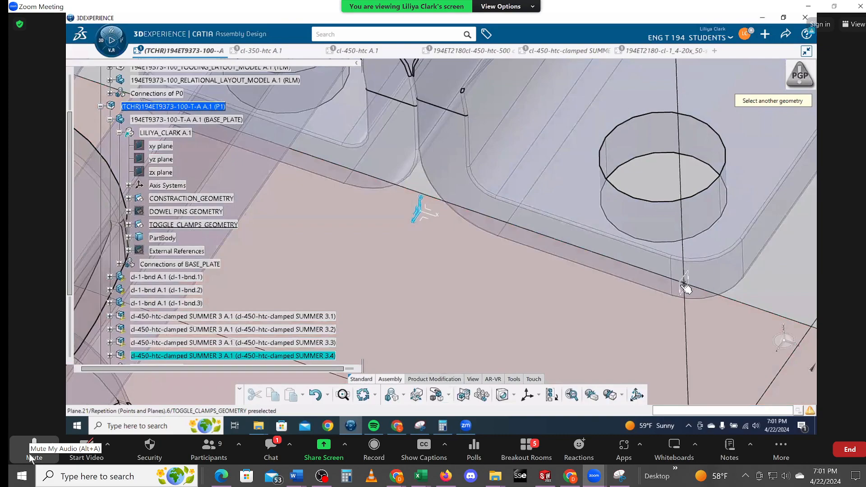
click(684, 285)
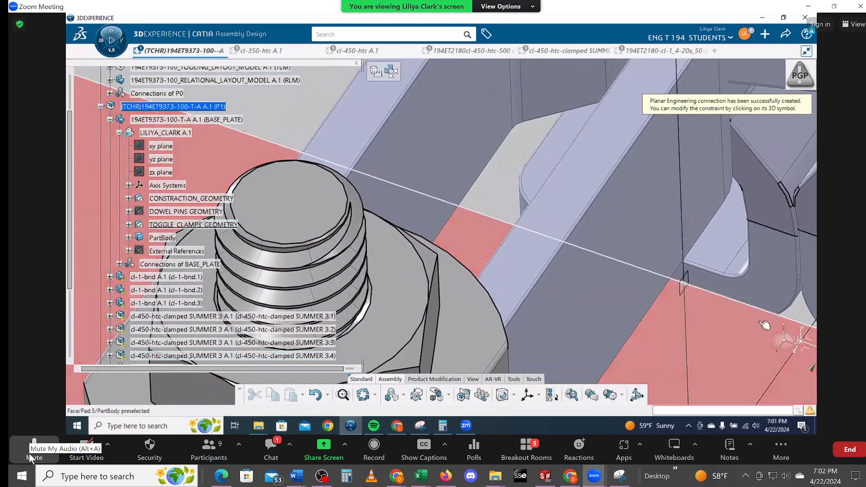
middle_drag(769, 345, 490, 337)
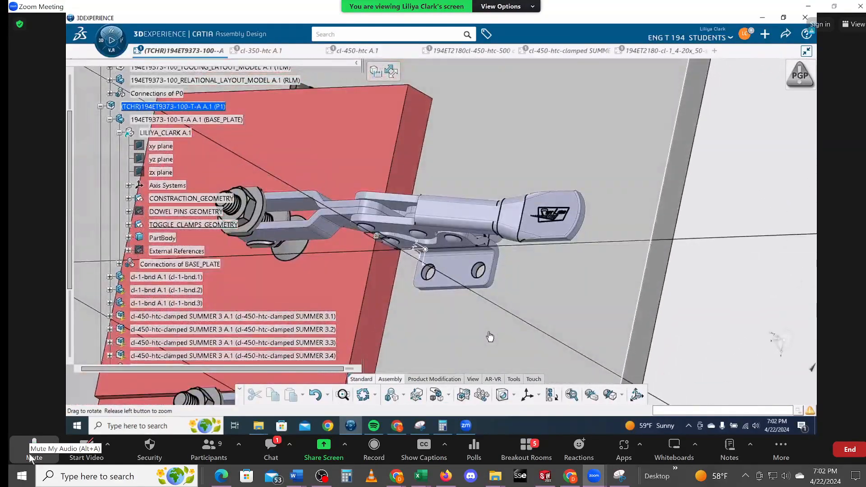